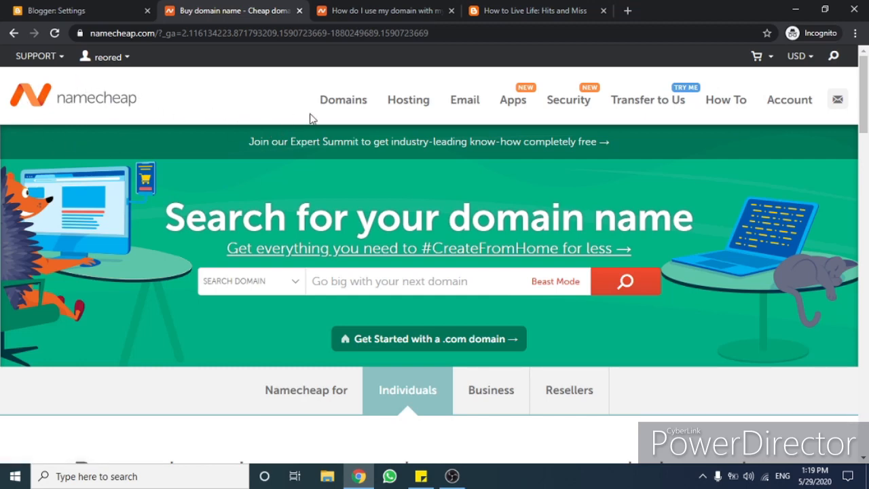
Step: Look over the live blog, its Blogger publishing settings and the Namecheap guide on using a domain with Blogger
mouse_move(363, 109)
mouse_move(409, 109)
click(571, 8)
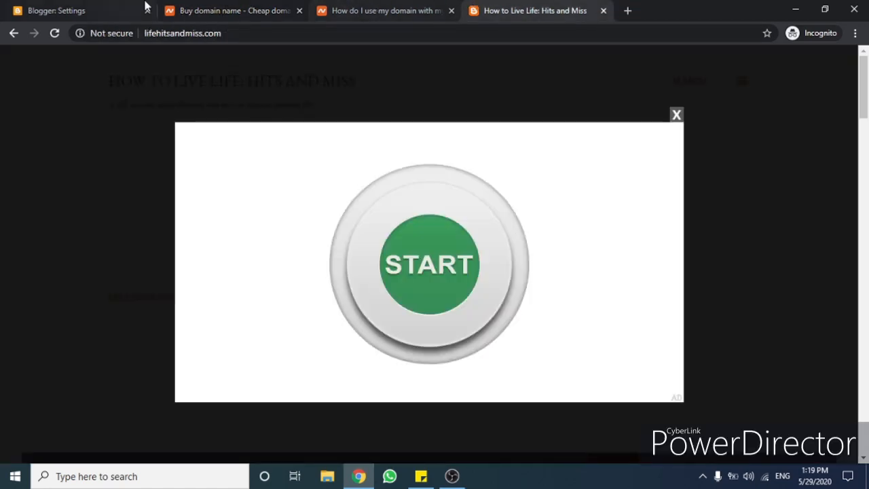
click(86, 8)
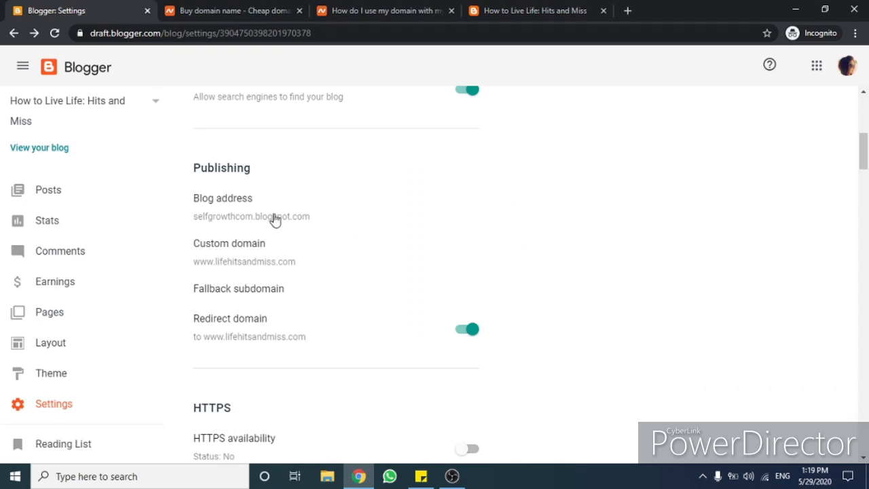
click(366, 8)
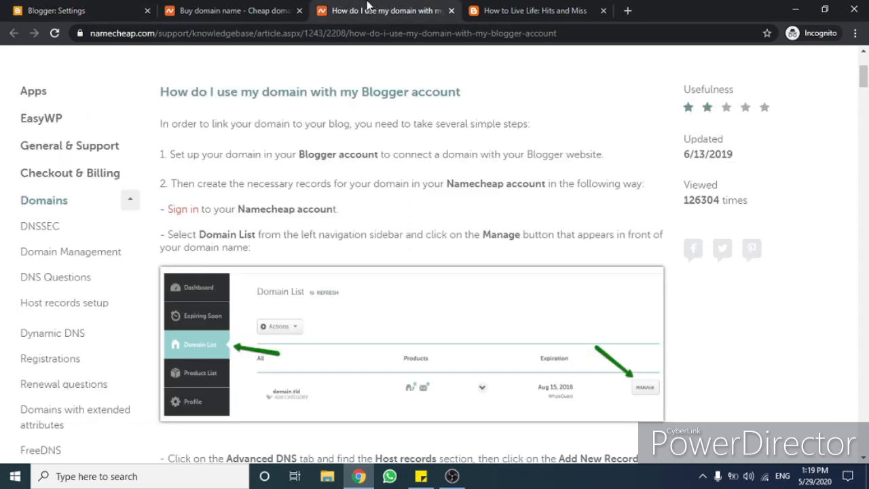
click(246, 9)
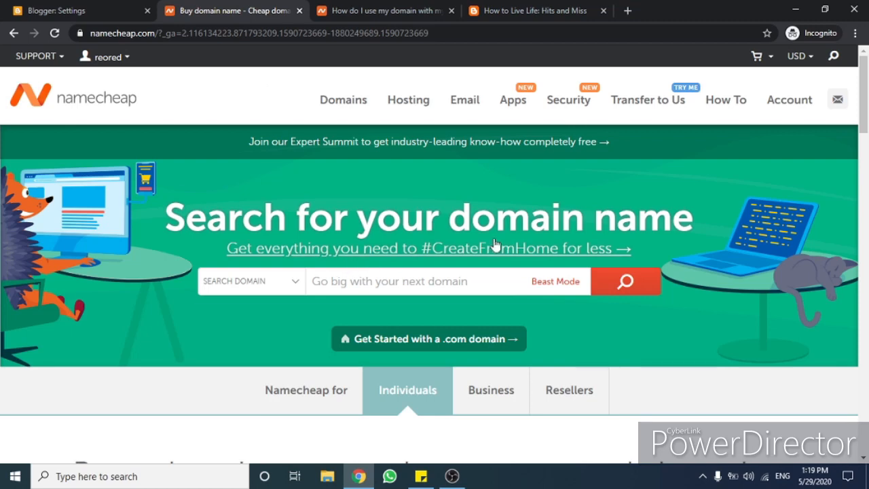
Step: Open the management page for lifehitsandmiss.com from the domain list in the Namecheap account
mouse_move(838, 99)
mouse_move(788, 109)
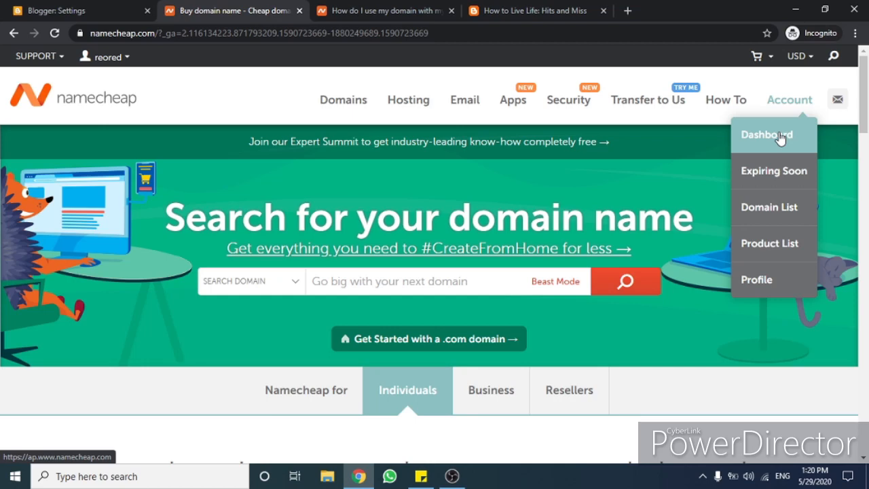
click(781, 137)
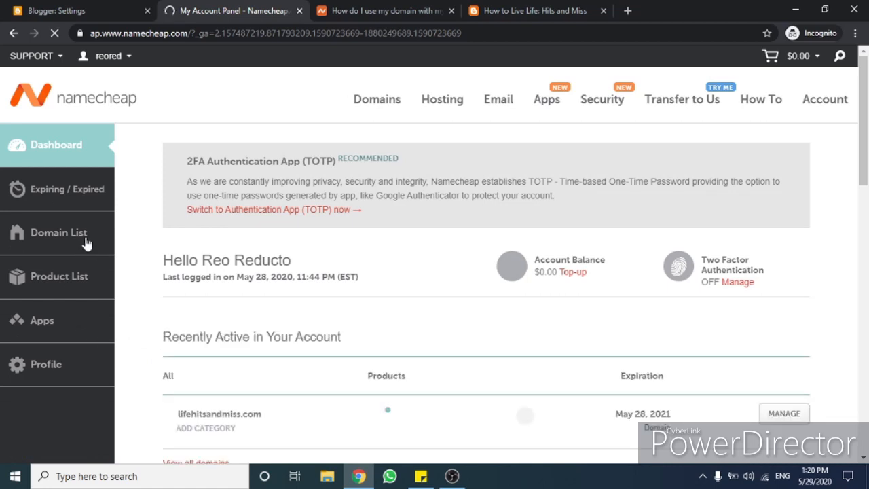
click(87, 243)
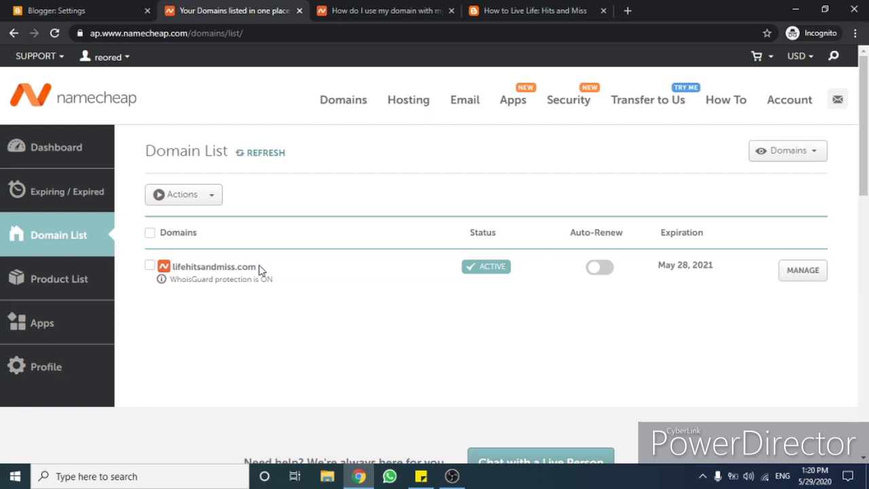
drag(259, 270, 176, 270)
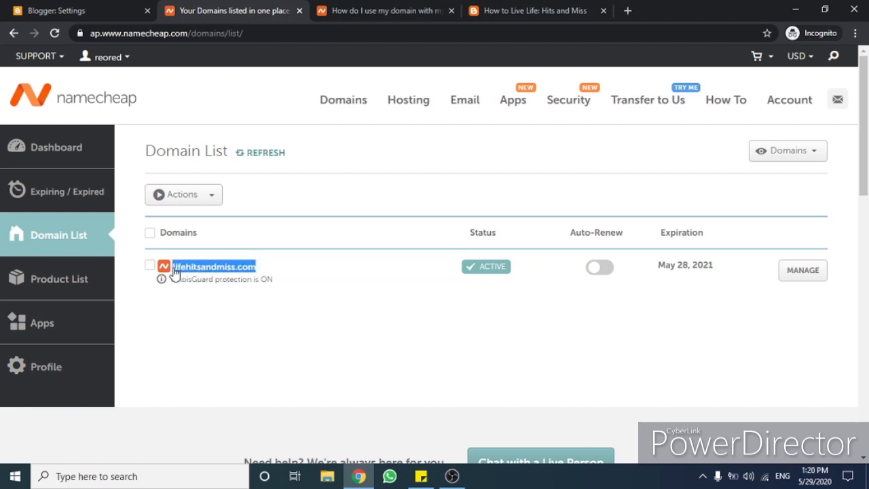
click(795, 272)
click(54, 8)
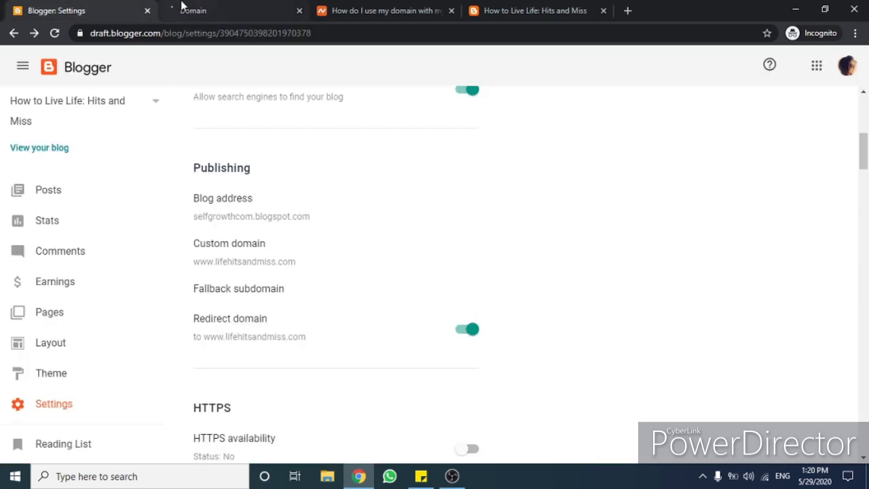
click(237, 8)
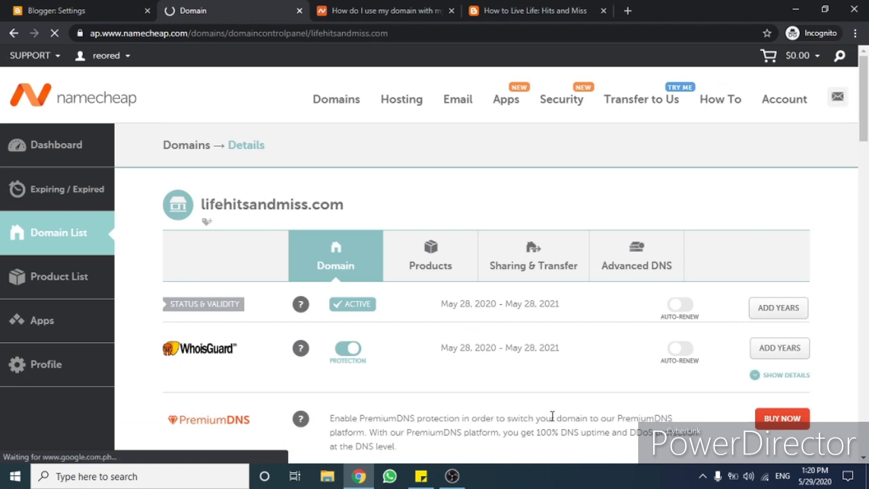
Step: Inspect the blog's custom domain entry in the Blogger publishing settings and close it without saving
click(113, 6)
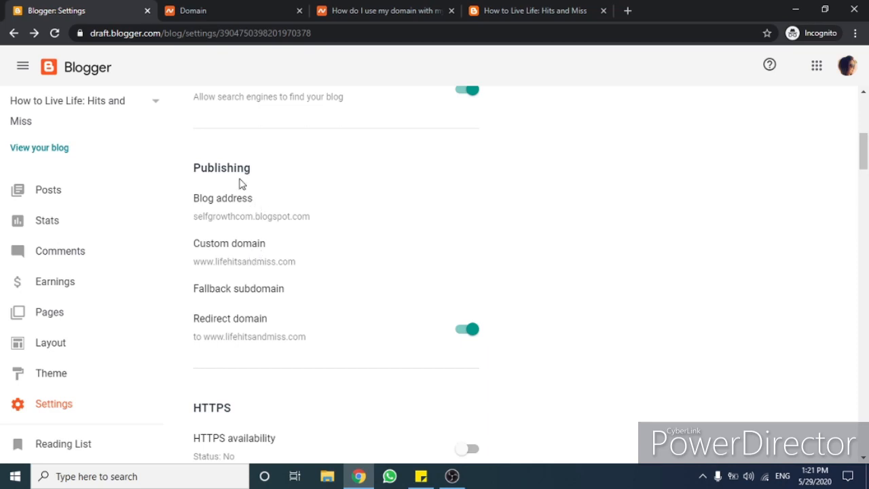
click(241, 249)
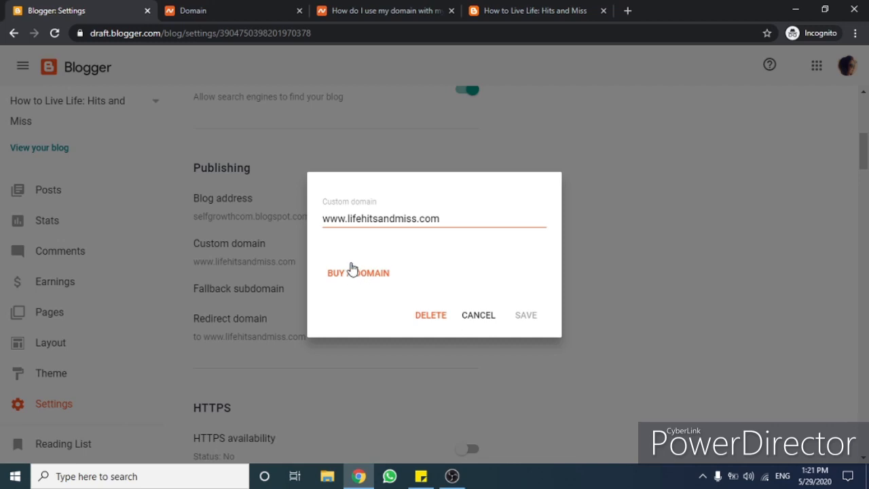
drag(452, 223, 300, 227)
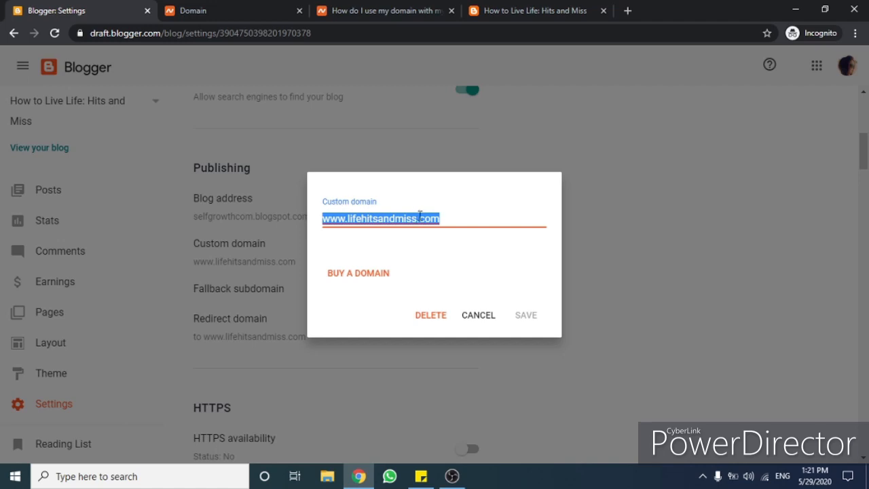
click(440, 217)
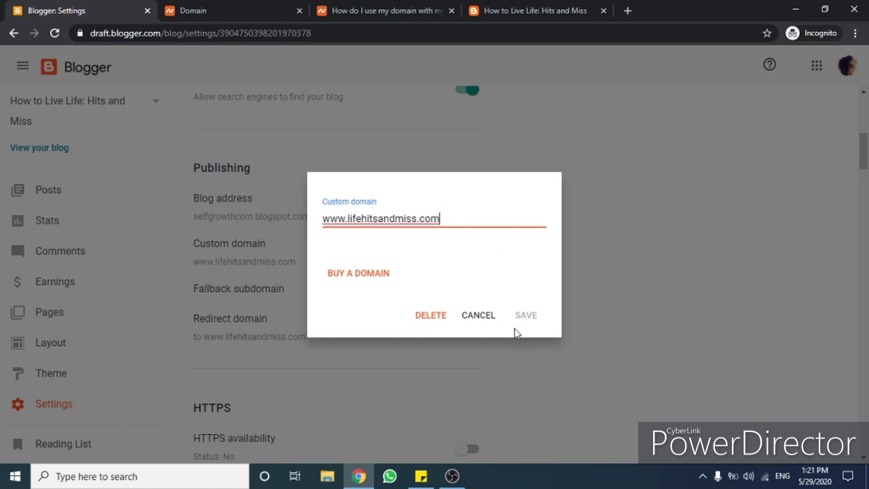
click(486, 323)
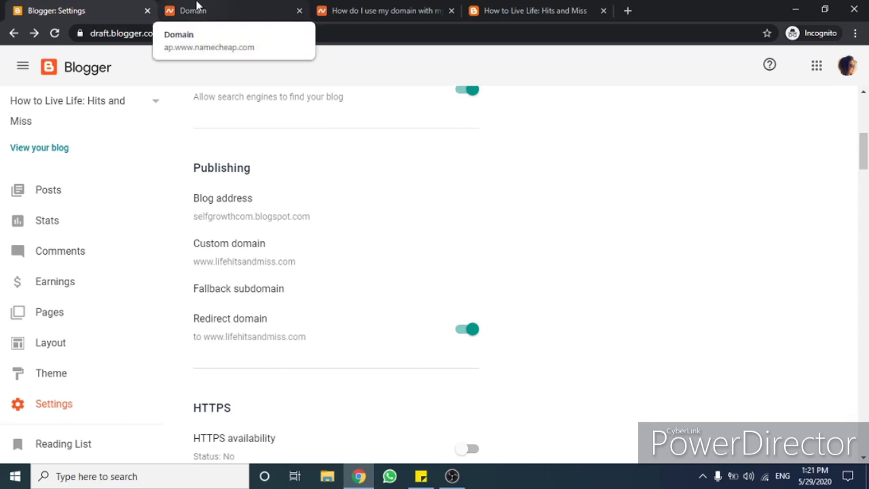
Step: Open the Advanced DNS settings of lifehitsandmiss.com in Namecheap
click(277, 7)
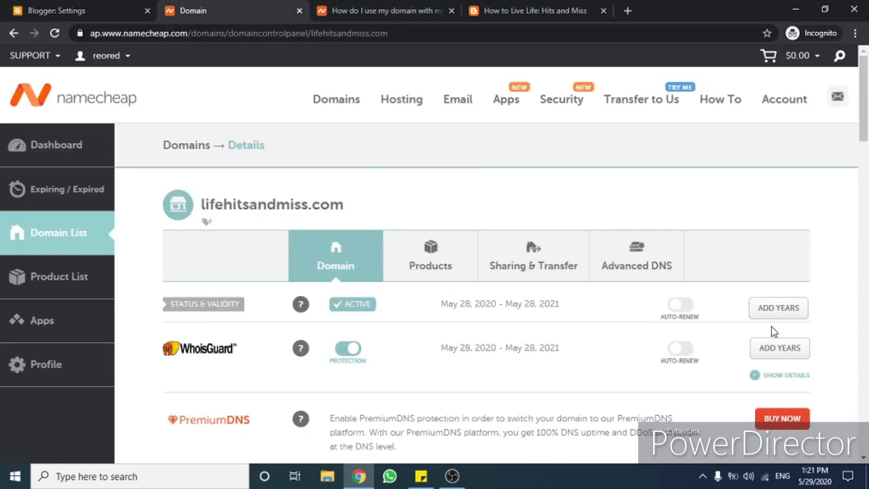
scroll(389, 317, down, 2)
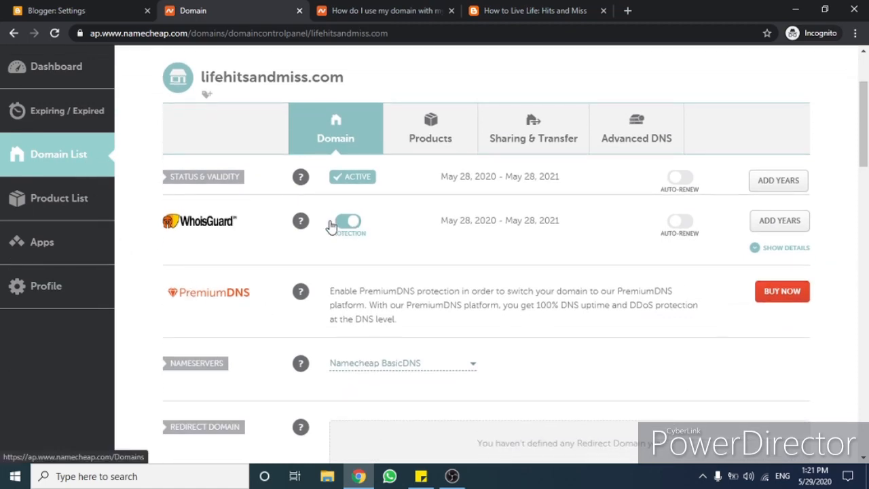
scroll(309, 211, down, 5)
scroll(370, 246, down, 3)
scroll(596, 283, up, 8)
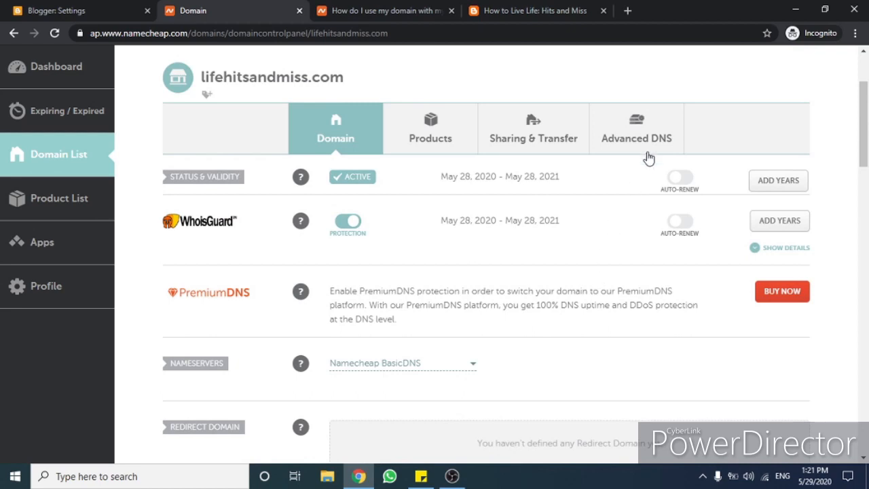
click(644, 146)
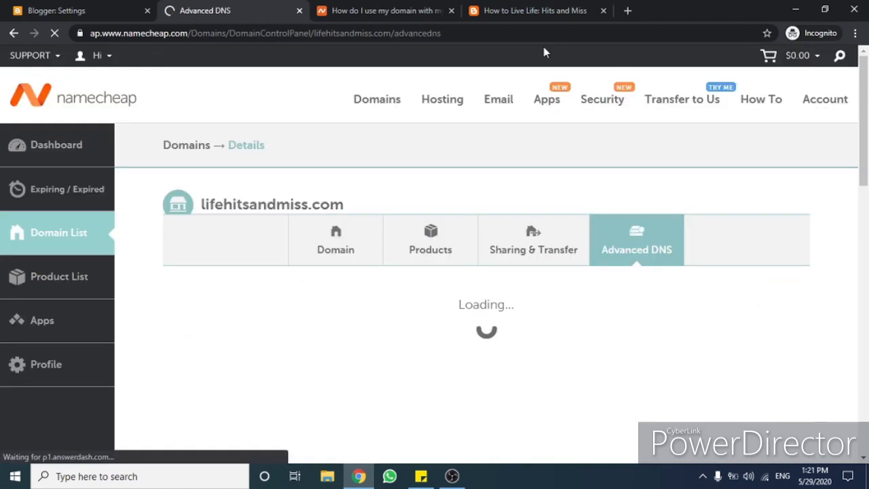
Step: Read the Namecheap guide's instructions for linking a domain to Blogger, including the Advanced DNS and required records sections
click(354, 8)
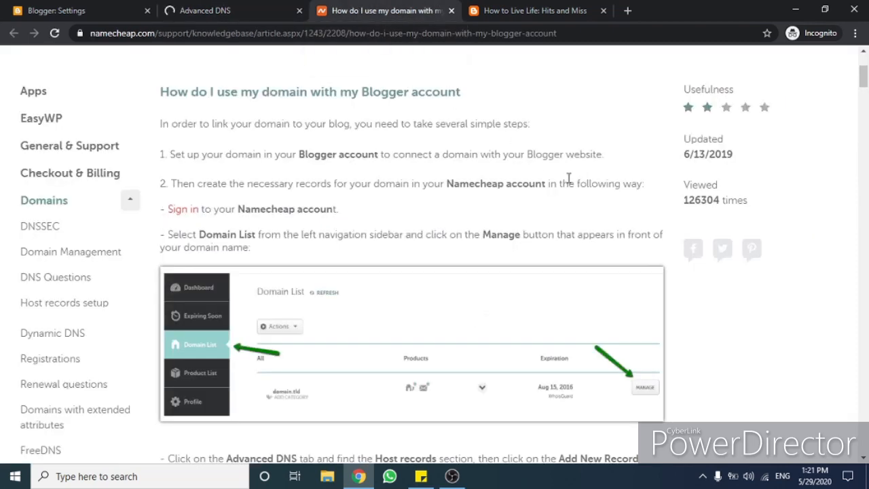
drag(159, 33, 90, 32)
click(378, 210)
scroll(318, 356, down, 4)
scroll(526, 244, down, 1)
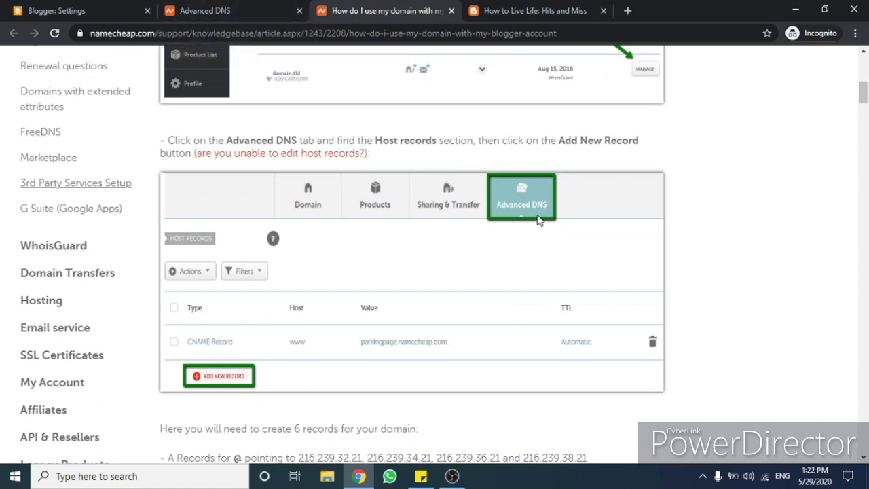
scroll(542, 204, down, 2)
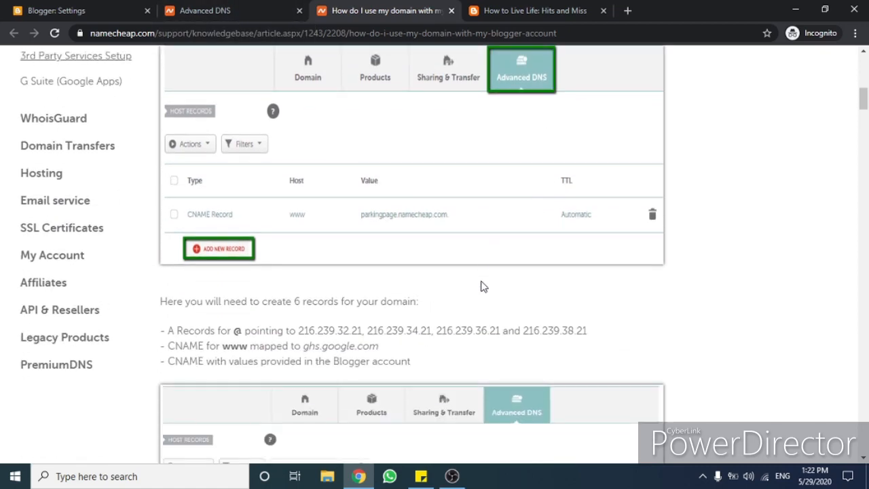
scroll(477, 300, down, 2)
scroll(477, 300, up, 2)
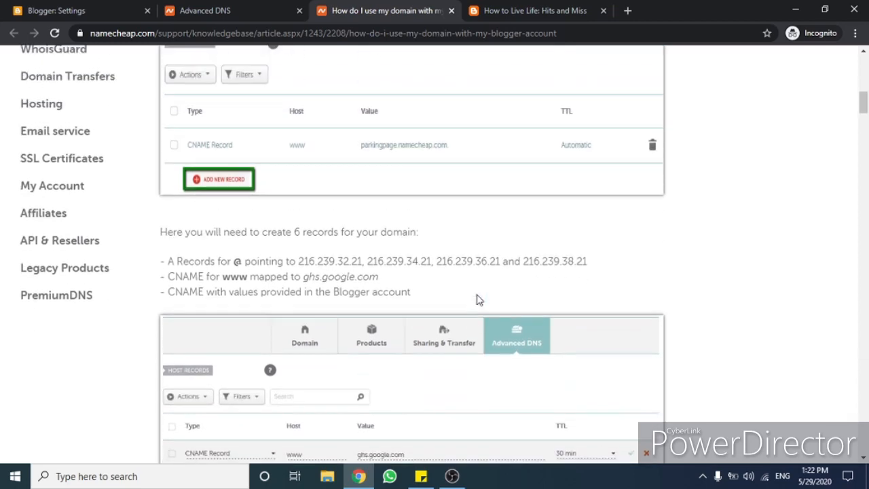
scroll(374, 213, up, 5)
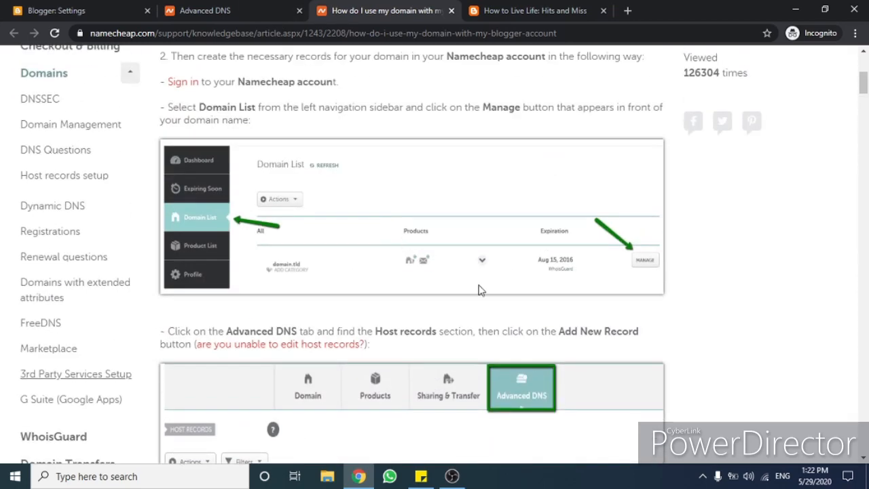
scroll(480, 289, up, 2)
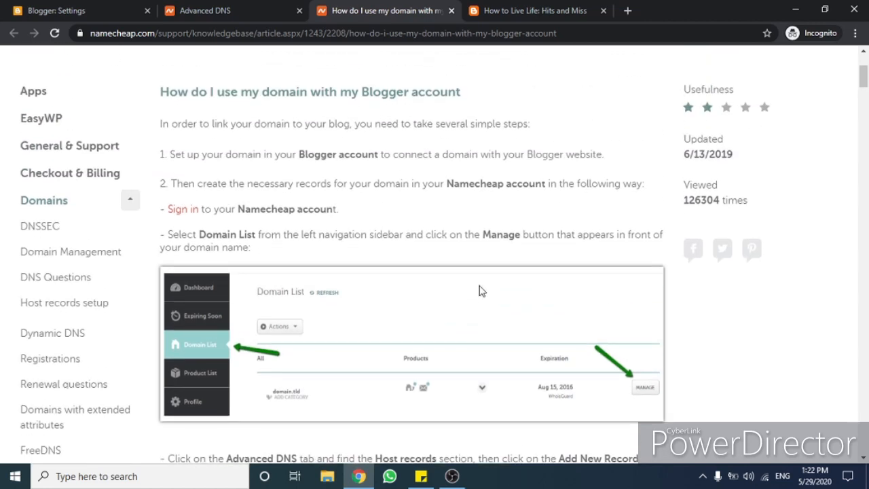
Step: Compare the host records of lifehitsandmiss.com with the A and CNAME records listed in the Namecheap guide
click(207, 10)
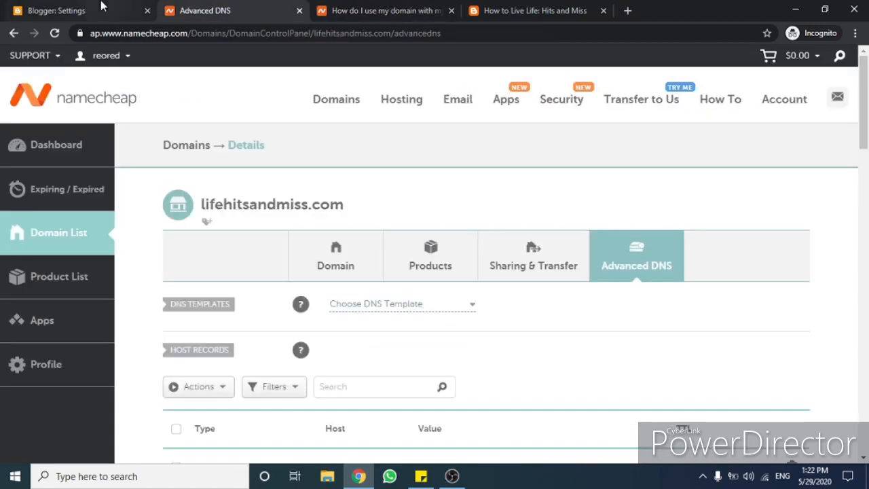
scroll(458, 207, down, 4)
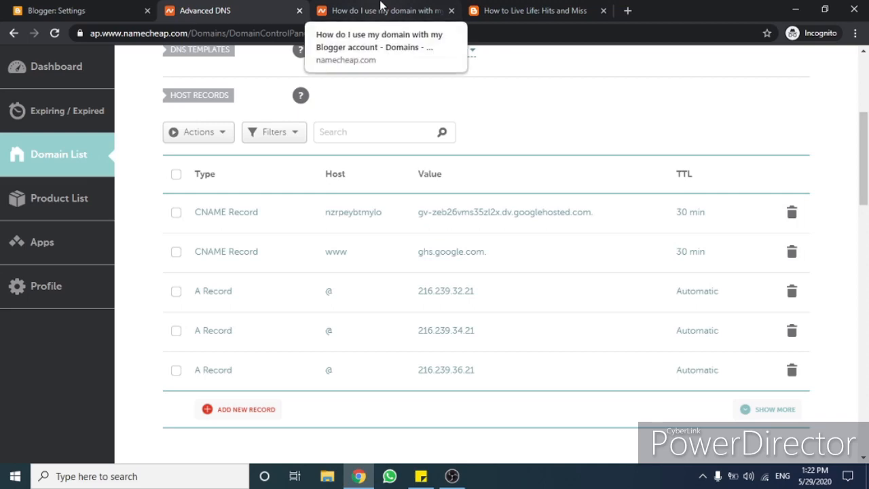
click(327, 9)
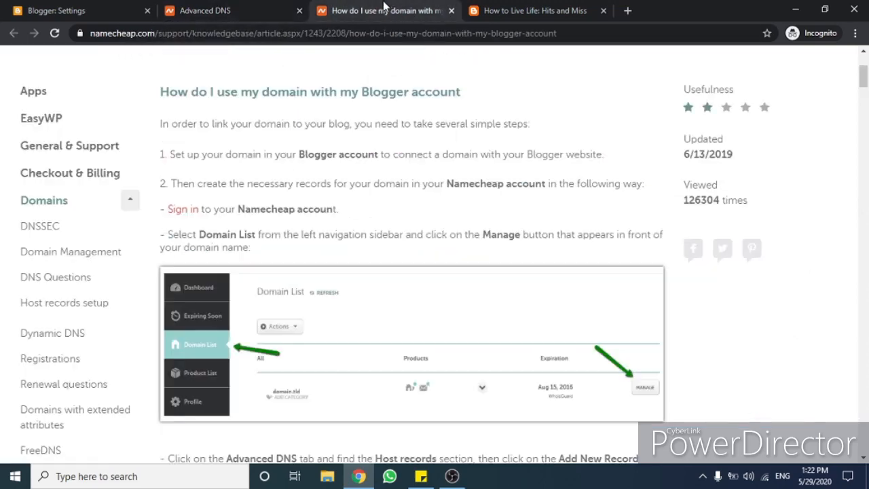
scroll(427, 291, down, 3)
scroll(428, 295, down, 6)
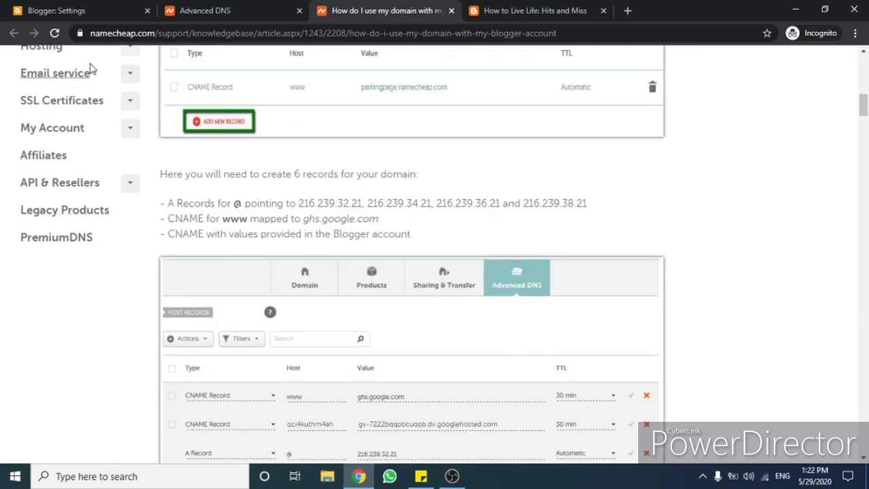
drag(154, 174, 476, 243)
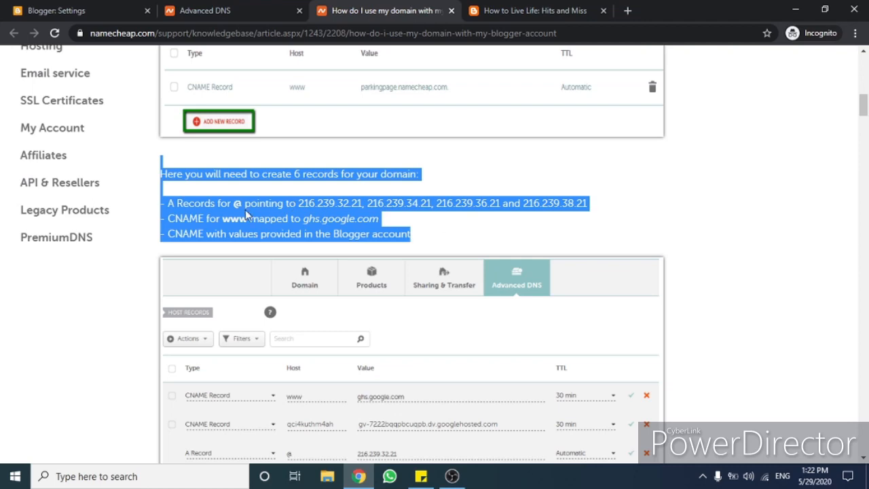
click(279, 8)
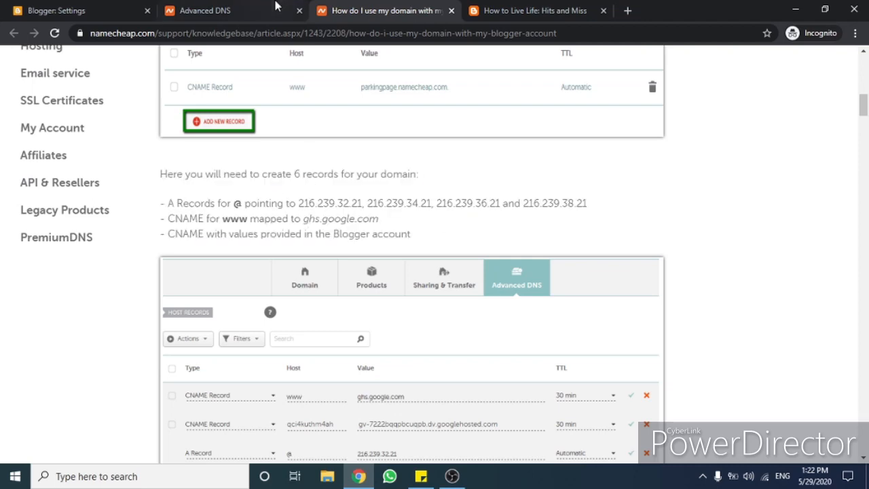
scroll(242, 227, up, 3)
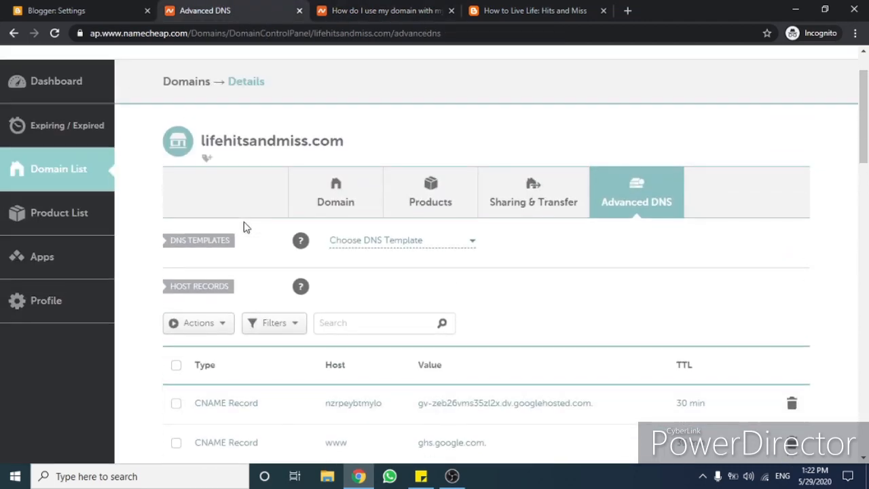
scroll(388, 239, down, 4)
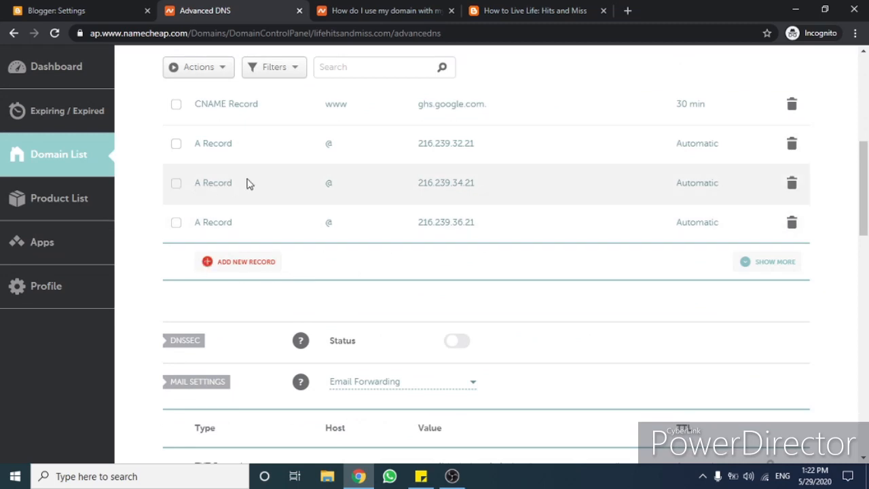
scroll(285, 200, up, 1)
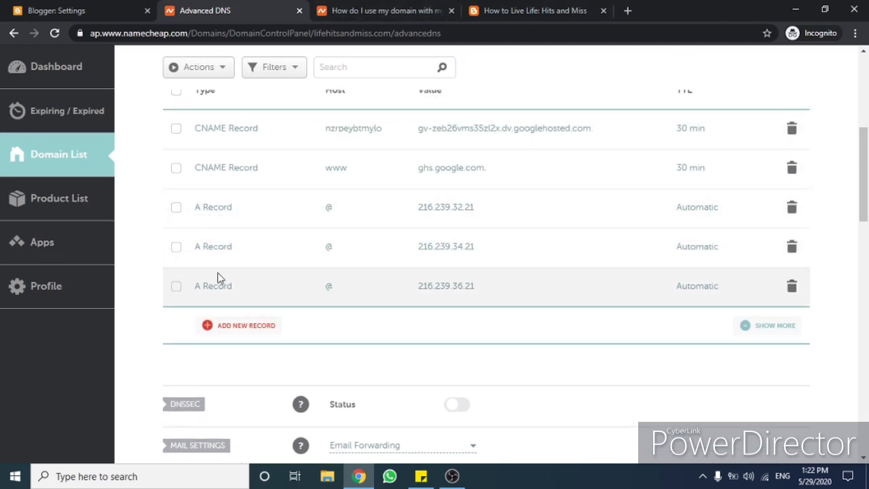
scroll(276, 254, up, 2)
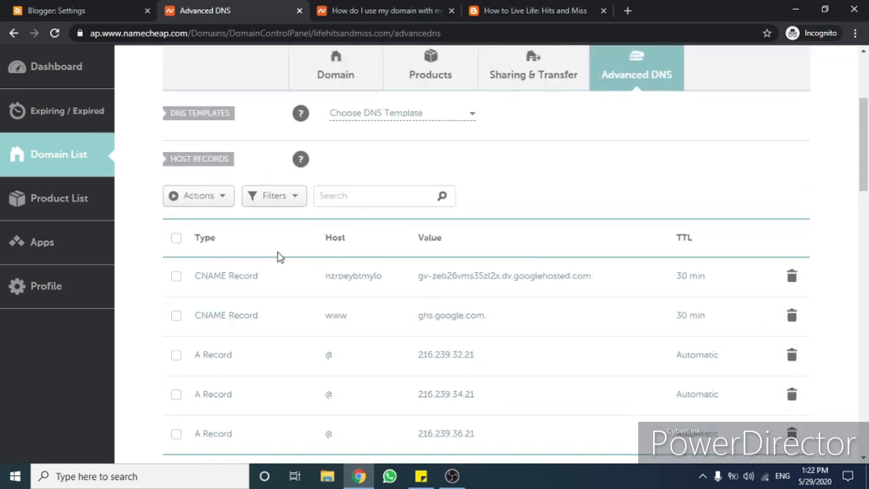
Step: Check the guide's four A record addresses, highlighting 216.239.38.21, against the host records of lifehitsandmiss.com in Namecheap
scroll(244, 329, down, 1)
scroll(245, 329, down, 1)
key(ctrl+Tab)
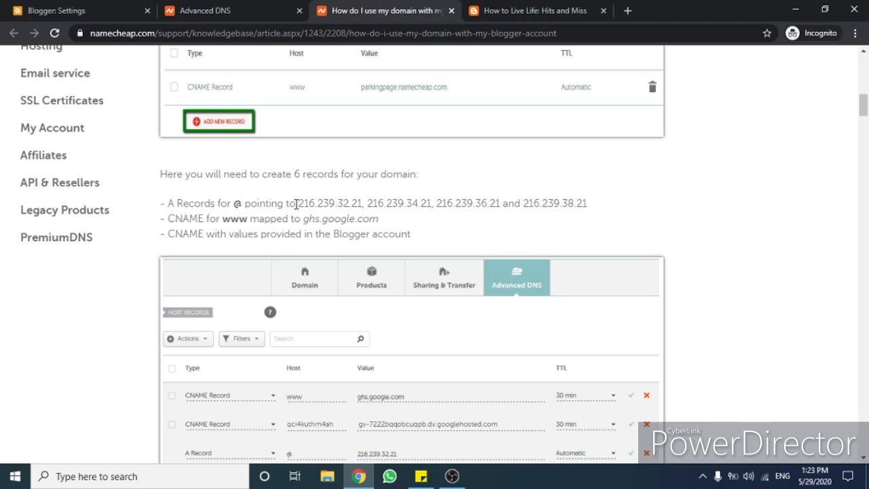
drag(299, 204, 588, 204)
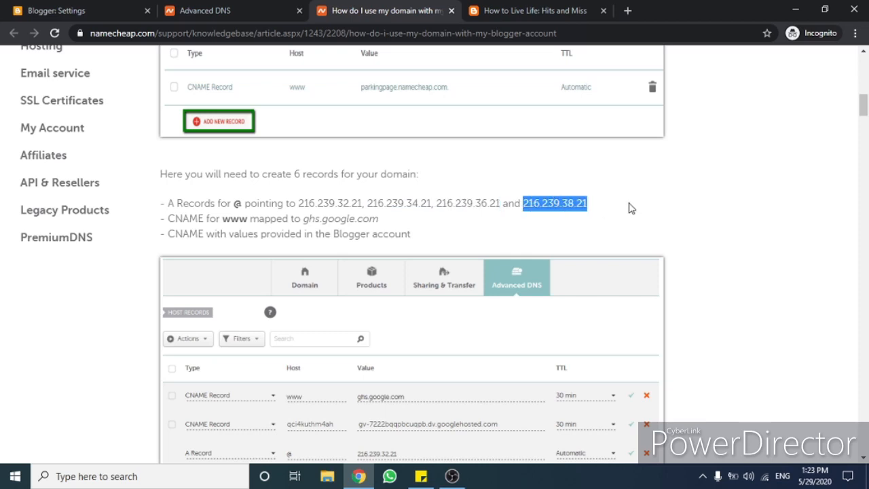
click(297, 7)
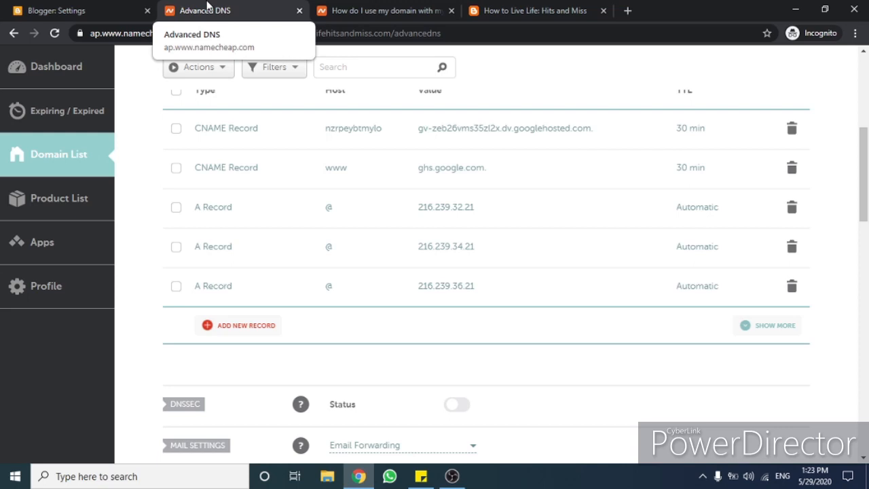
click(380, 7)
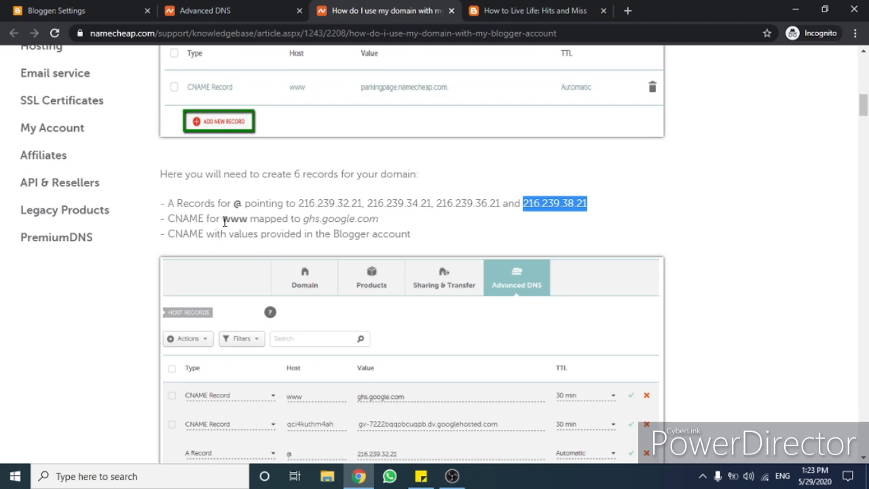
Step: Read the guide's sample host records, its section on conflicting records and the note on how long new records take
scroll(265, 210, down, 4)
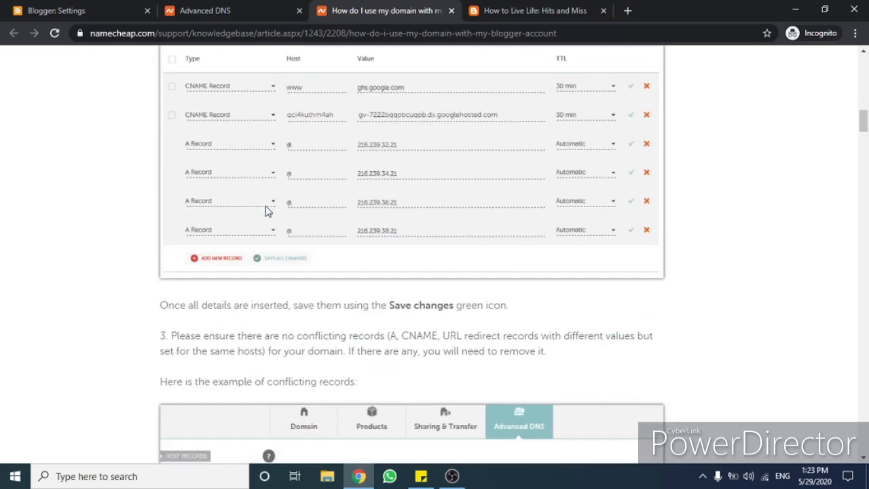
scroll(266, 217, up, 3)
scroll(438, 378, down, 3)
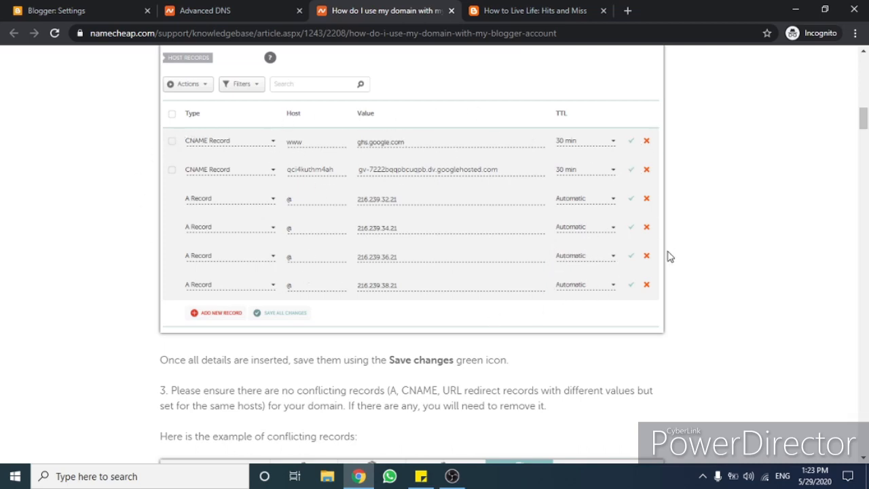
scroll(669, 257, down, 4)
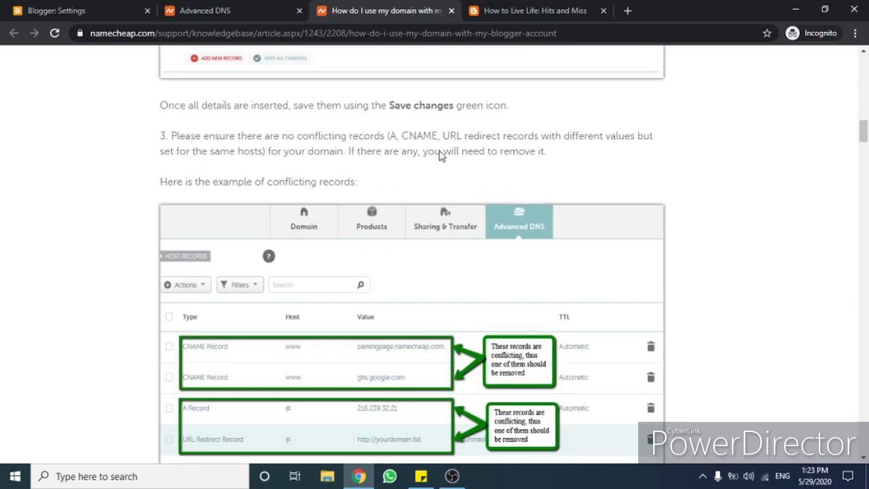
scroll(326, 266, down, 7)
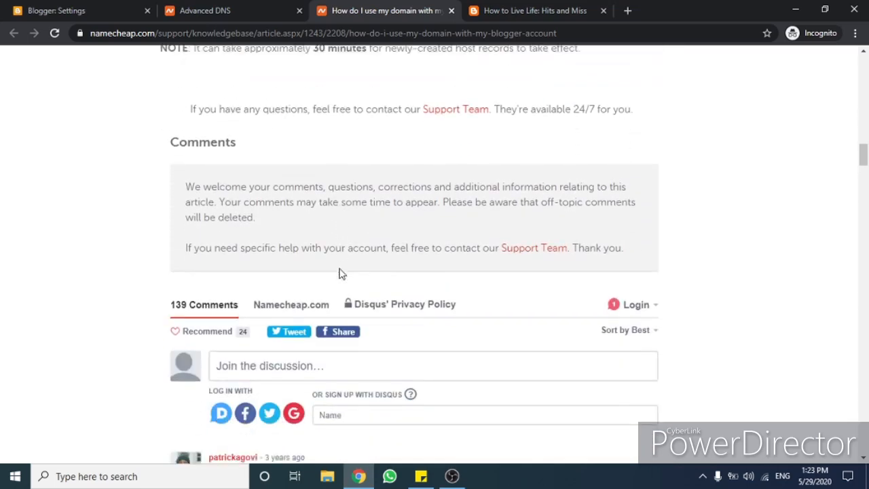
scroll(304, 257, up, 1)
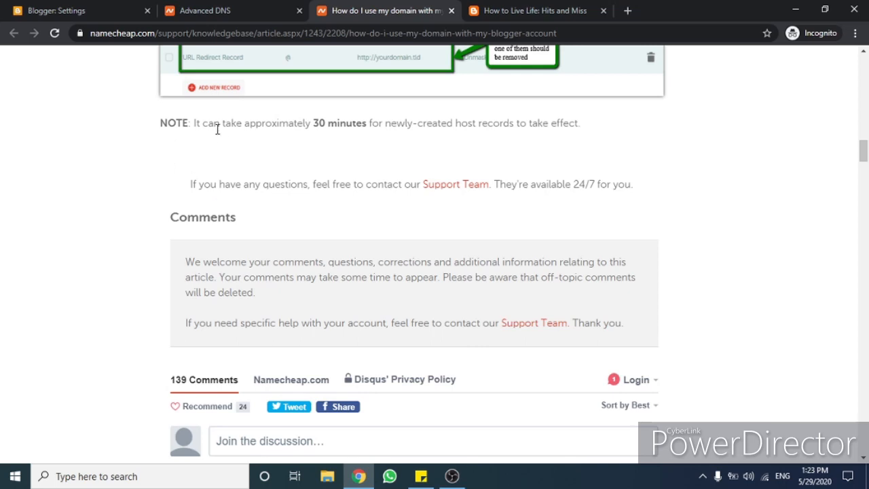
Step: Review the CNAME and A host records of lifehitsandmiss.com in Advanced DNS for conflicting entries
click(218, 8)
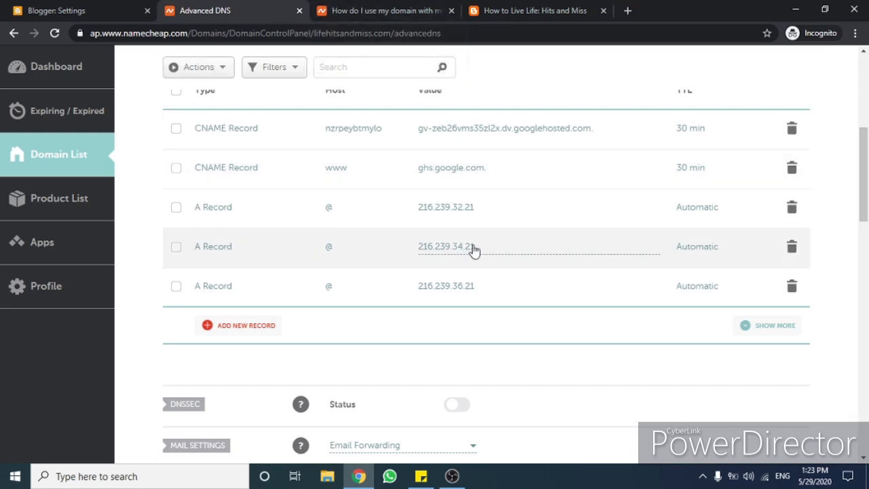
scroll(479, 254, down, 2)
scroll(480, 254, up, 3)
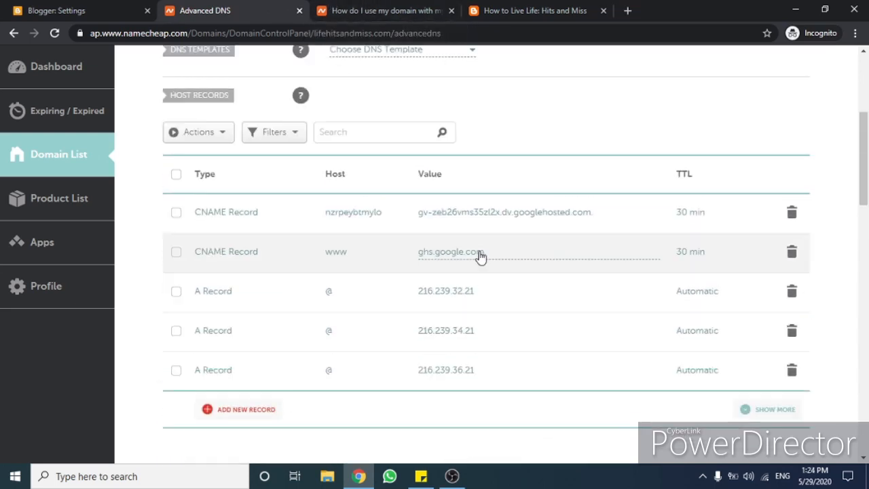
click(378, 8)
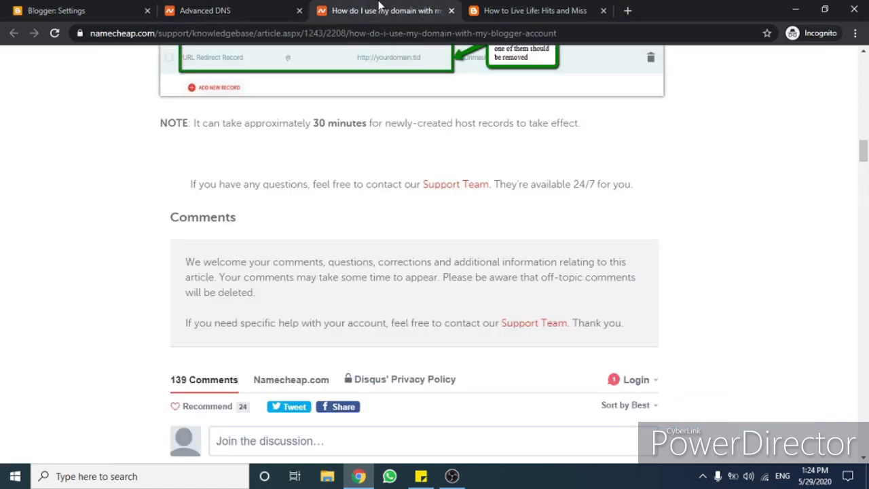
click(237, 8)
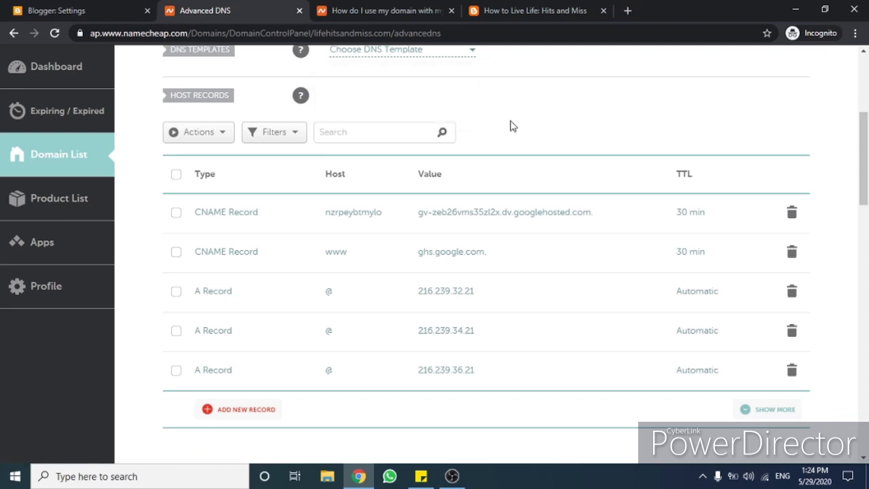
click(45, 12)
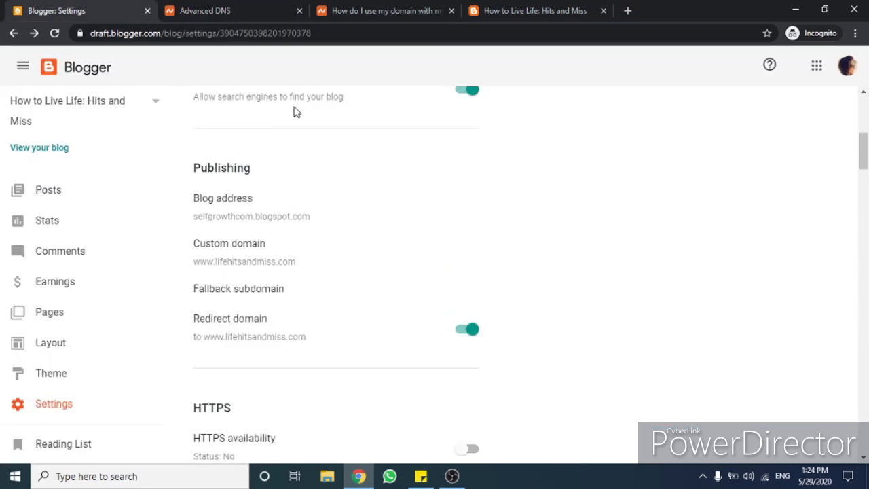
click(579, 5)
click(676, 115)
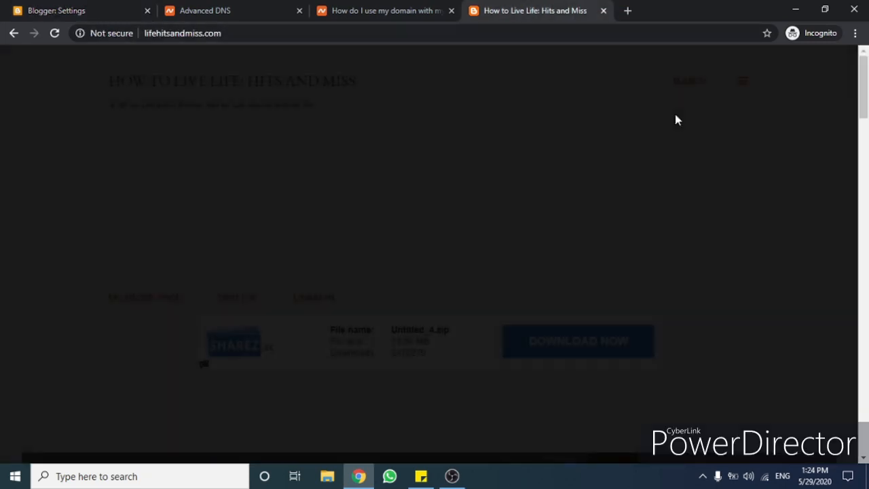
click(55, 32)
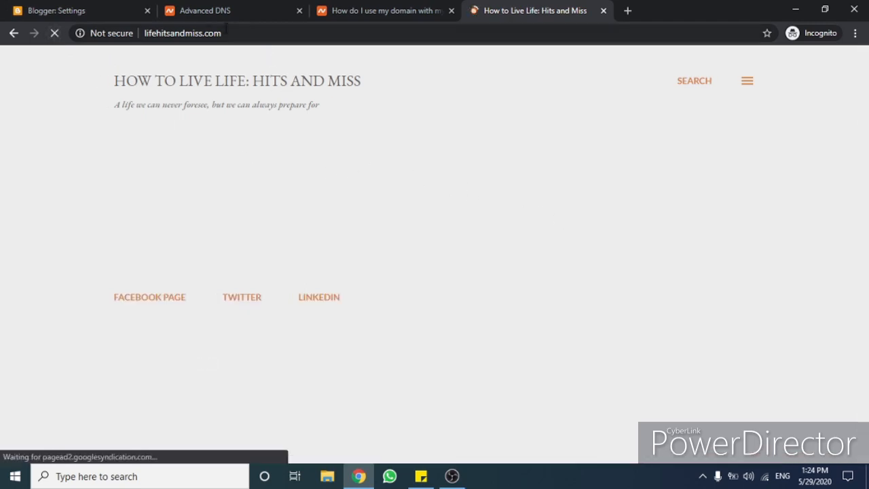
click(239, 33)
text(www.lifehitsandmiss.com)
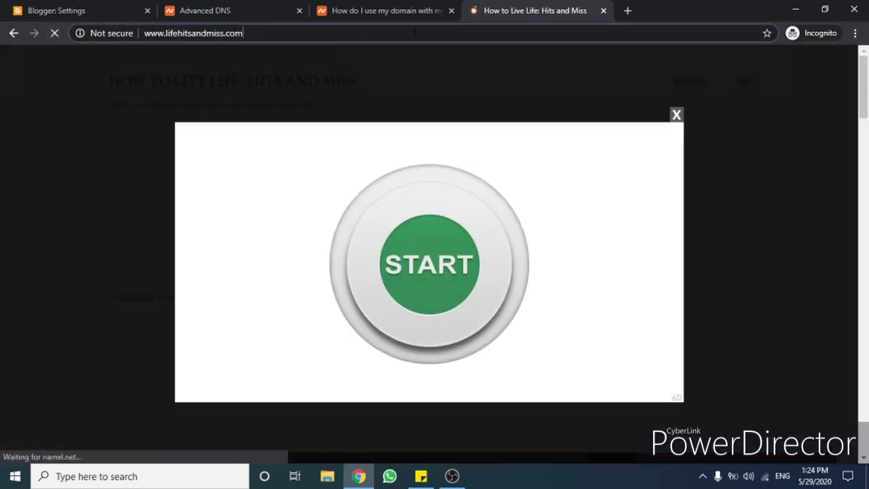
click(677, 115)
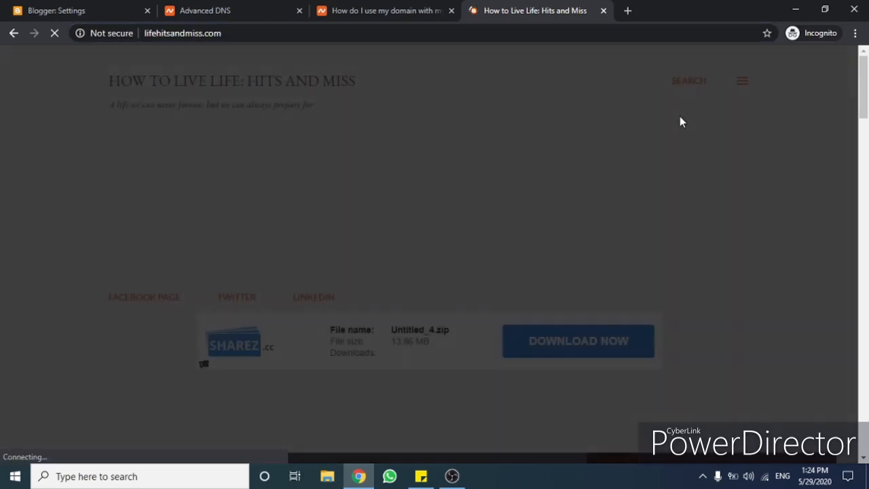
click(206, 8)
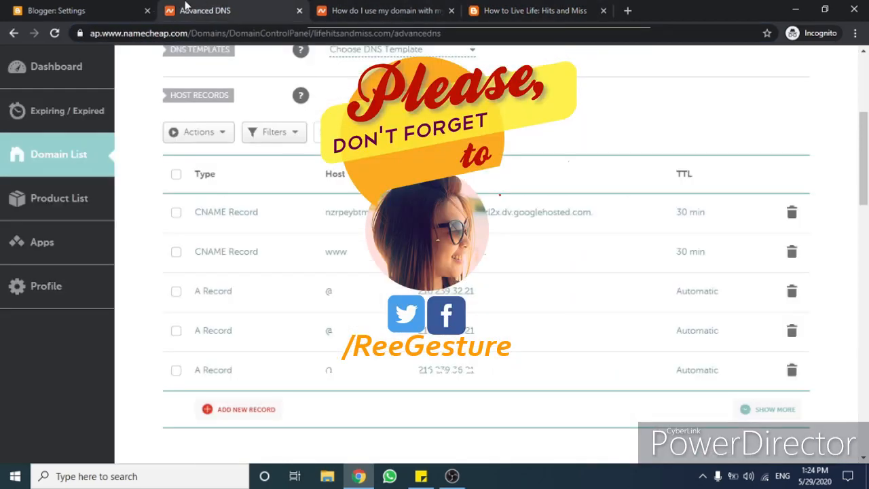
click(114, 7)
click(217, 8)
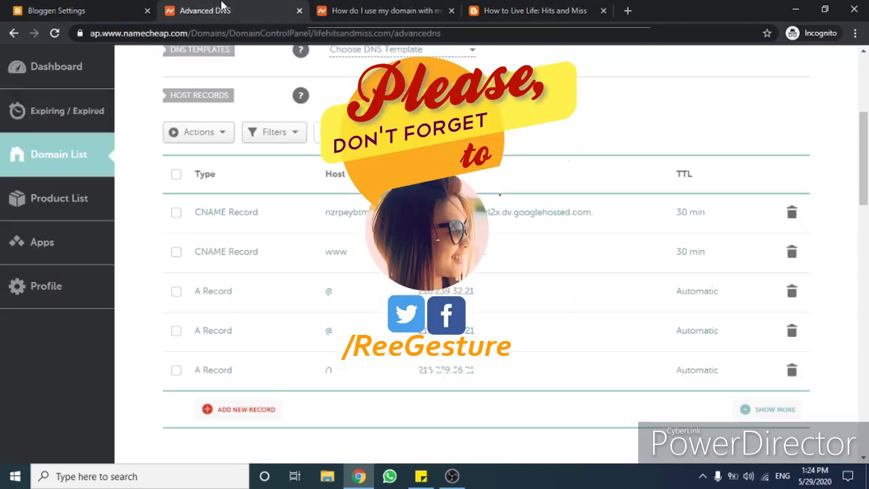
click(353, 8)
scroll(227, 143, up, 3)
click(206, 10)
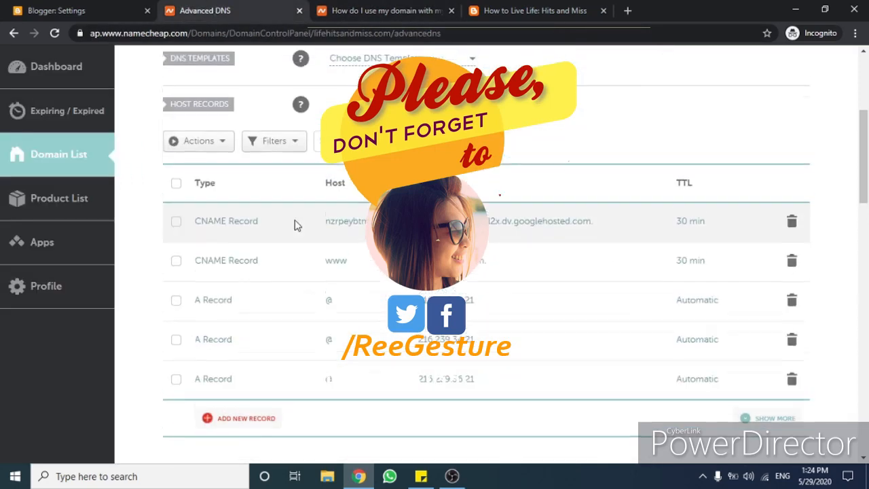
scroll(295, 211, up, 4)
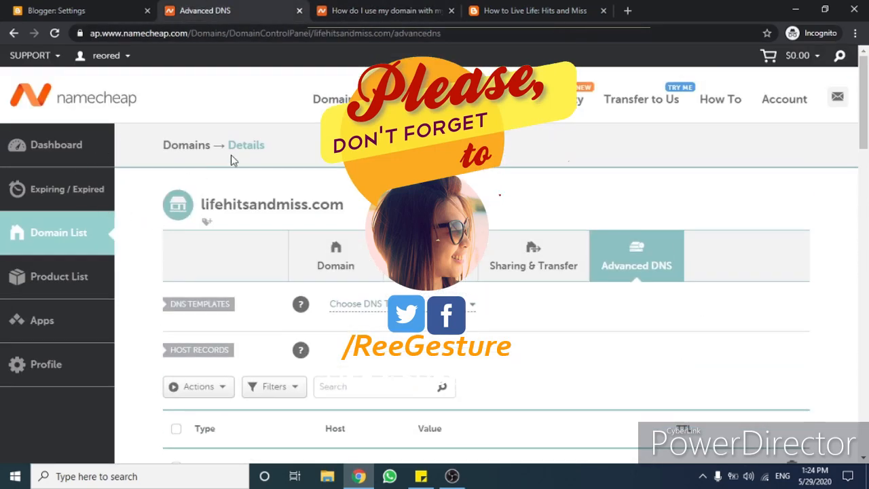